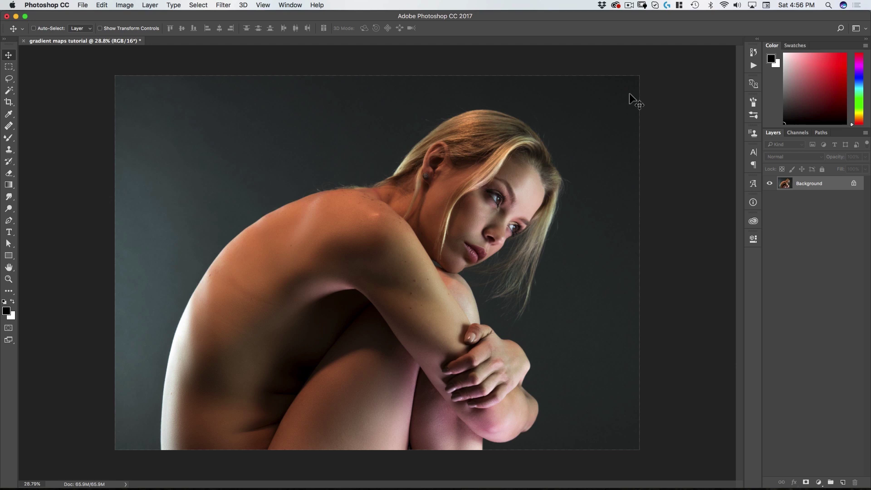
Add a Gradient Map adjustment layer from the Layers panel, rendering the portrait black and white
{"action": "left_click", "coordinate": [818, 482]}
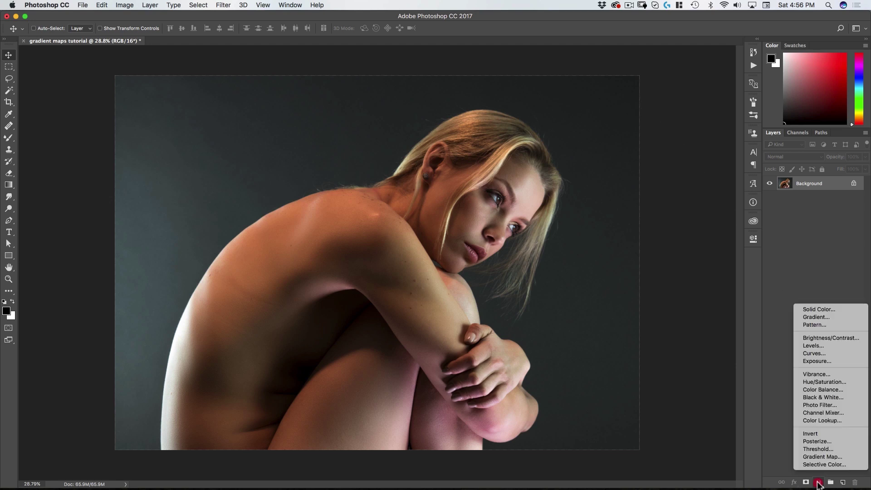
{"action": "left_click", "coordinate": [817, 457]}
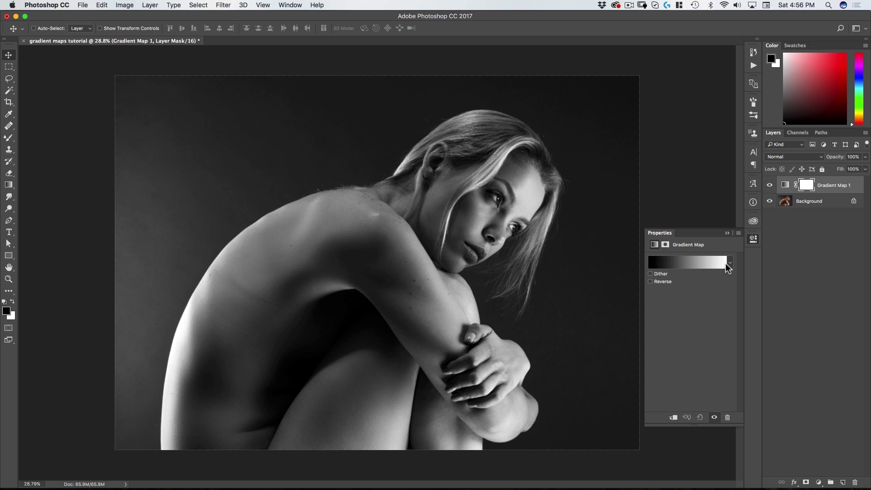
Apply the Violet, Orange preset gradient to the Gradient Map
{"action": "left_click", "coordinate": [693, 263]}
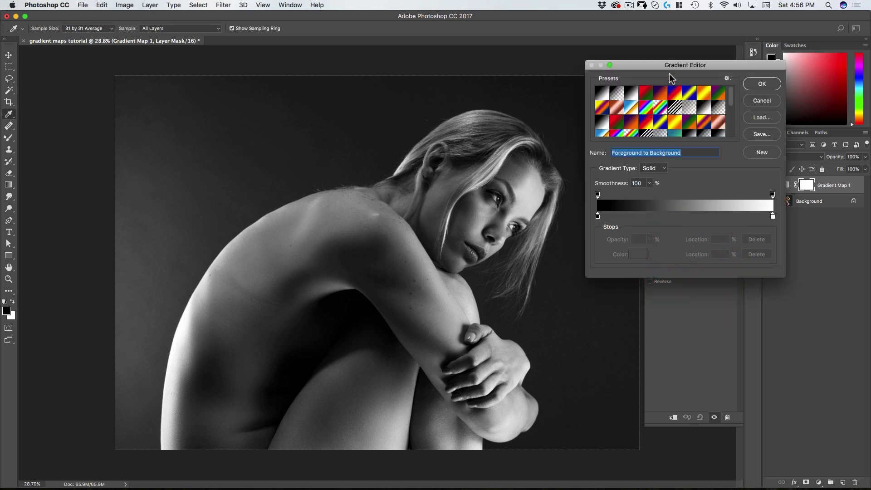
{"action": "mouse_move", "coordinate": [670, 69]}
{"action": "left_mouse_down"}
{"action": "mouse_move", "coordinate": [660, 181]}
{"action": "mouse_move", "coordinate": [694, 119]}
{"action": "left_mouse_up"}
{"action": "left_click", "coordinate": [652, 204]}
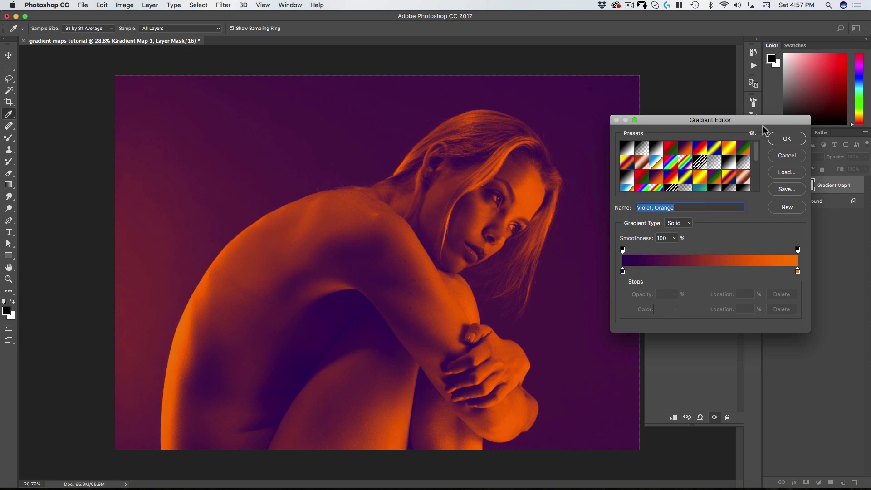
{"action": "left_click_drag", "start_coordinate": [766, 120], "coordinate": [780, 92]}
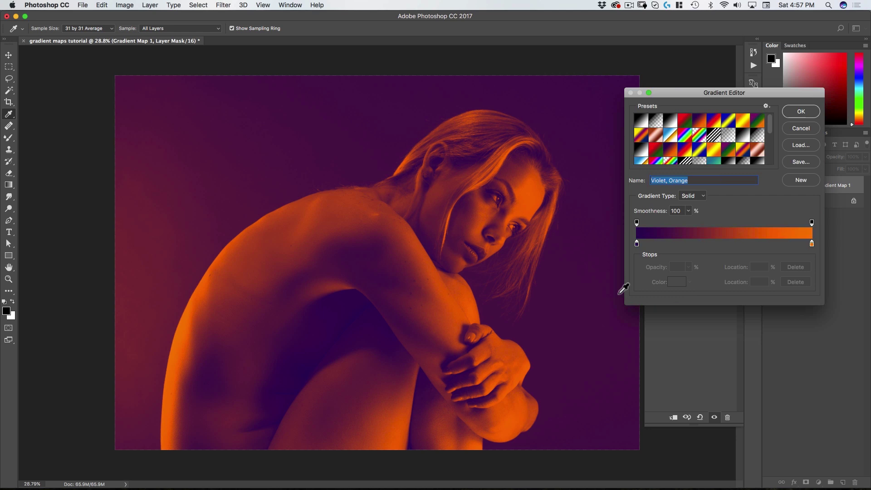
{"action": "left_click", "coordinate": [809, 113]}
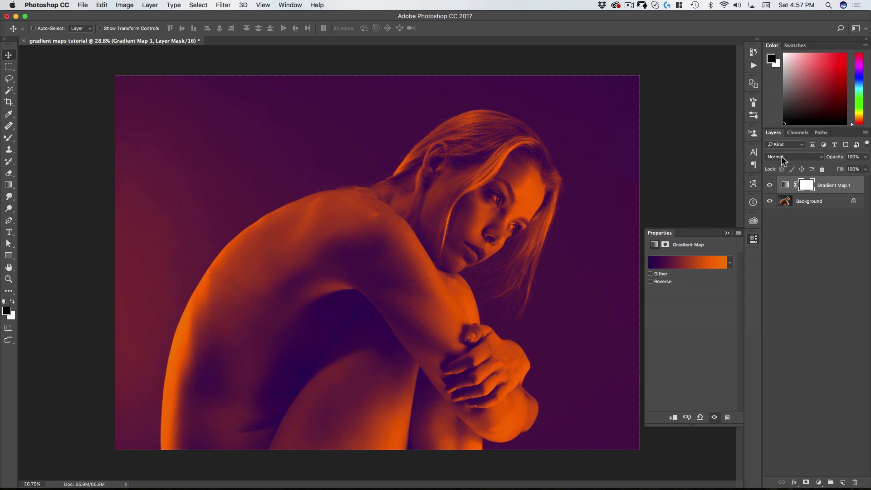
Compare blend modes, keeping Soft Light, then delete the violet-orange Gradient Map layer
{"action": "left_click", "coordinate": [781, 157]}
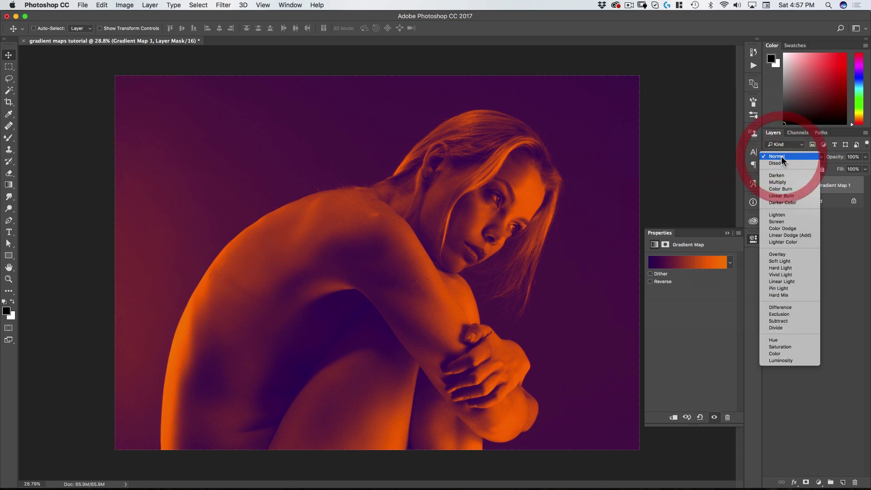
{"action": "left_click", "coordinate": [778, 261]}
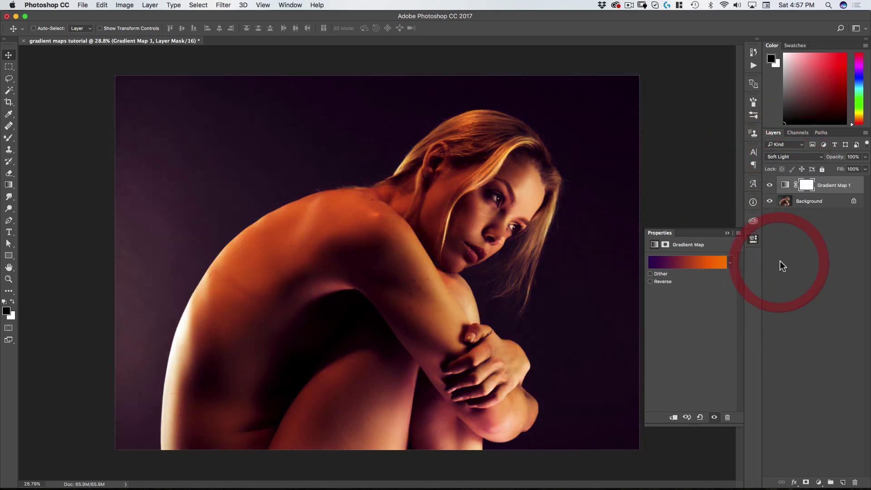
{"action": "left_click", "coordinate": [789, 158]}
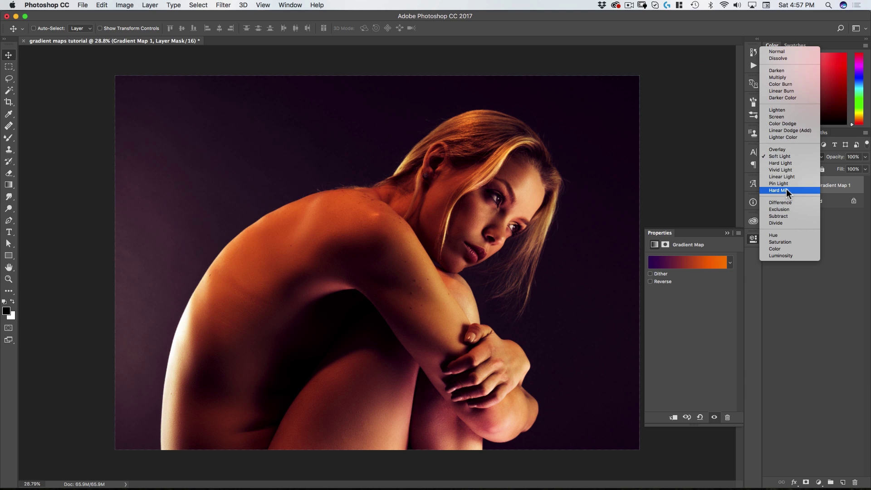
{"action": "left_click", "coordinate": [789, 156]}
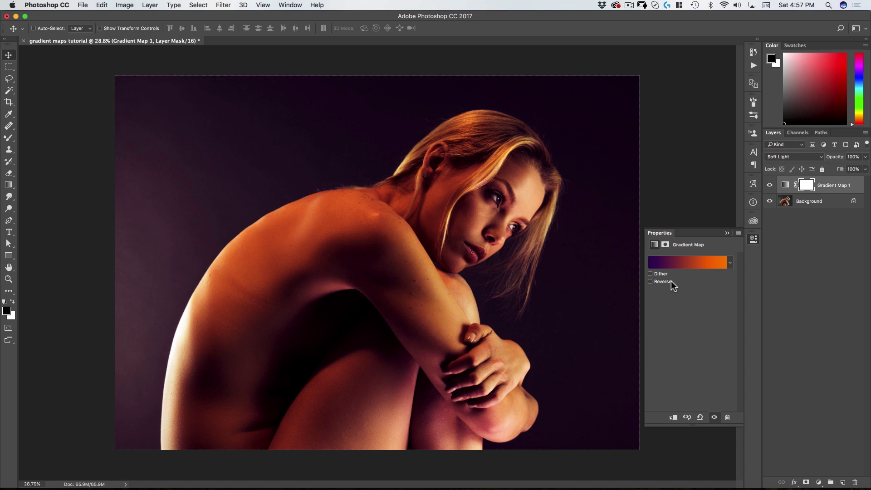
{"action": "mouse_move", "coordinate": [787, 185]}
{"action": "left_mouse_down"}
{"action": "mouse_move", "coordinate": [815, 340]}
{"action": "mouse_move", "coordinate": [855, 482]}
{"action": "left_mouse_up"}
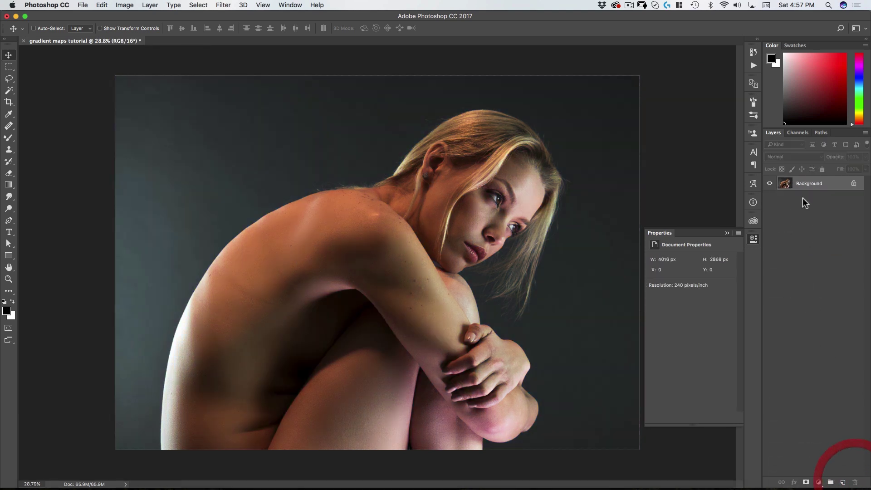
Close the Properties panel and set the foreground colour to dark blue (374973)
{"action": "left_click", "coordinate": [753, 238]}
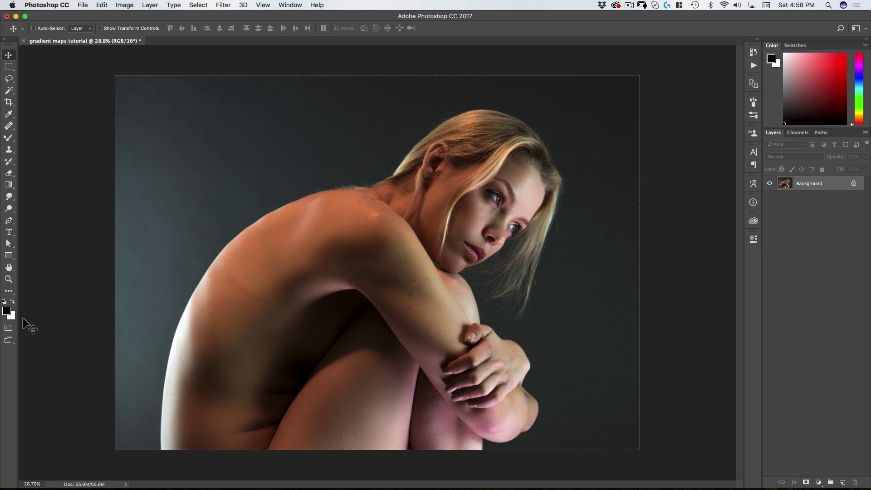
{"action": "left_click", "coordinate": [7, 311]}
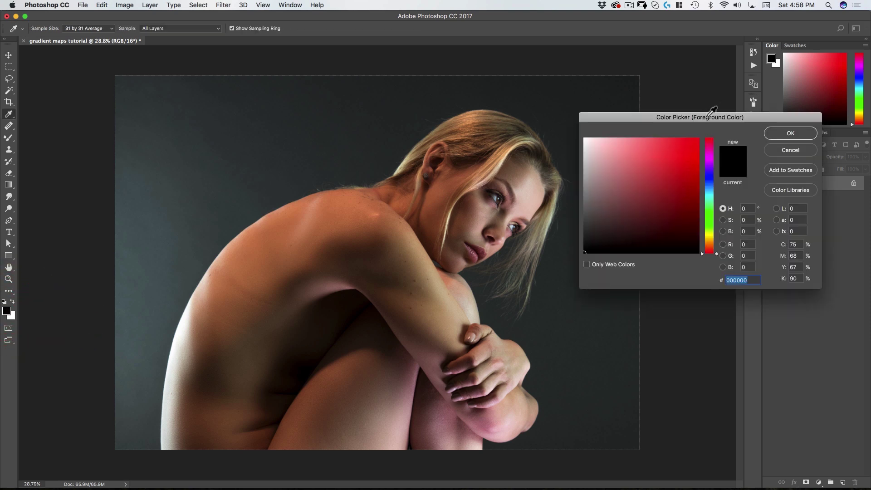
{"action": "mouse_move", "coordinate": [708, 116]}
{"action": "left_mouse_down"}
{"action": "mouse_move", "coordinate": [584, 121]}
{"action": "mouse_move", "coordinate": [685, 117]}
{"action": "left_mouse_up"}
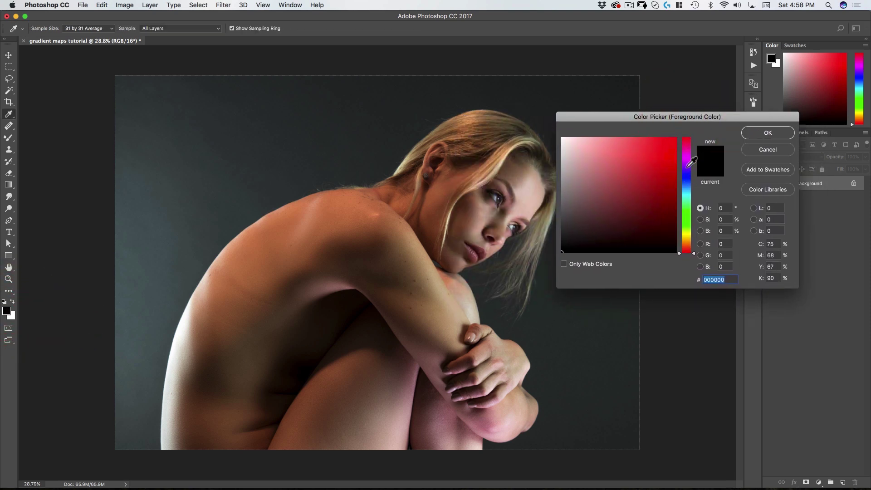
{"action": "mouse_move", "coordinate": [692, 175]}
{"action": "left_mouse_down"}
{"action": "mouse_move", "coordinate": [689, 183]}
{"action": "mouse_move", "coordinate": [613, 202]}
{"action": "mouse_move", "coordinate": [621, 201]}
{"action": "left_mouse_up"}
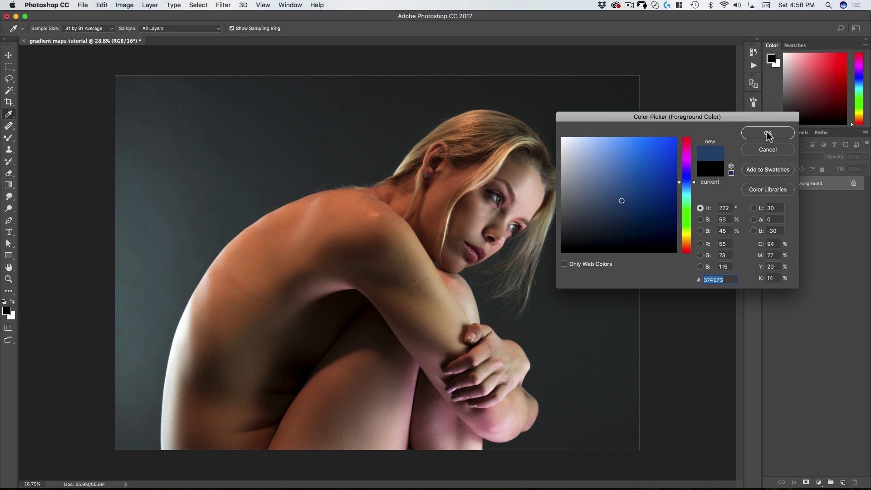
{"action": "left_click", "coordinate": [768, 132]}
Switch to the Move tool and set the background colour to tan gold (b39053)
{"action": "key", "text": "v"}
{"action": "left_click", "coordinate": [11, 315]}
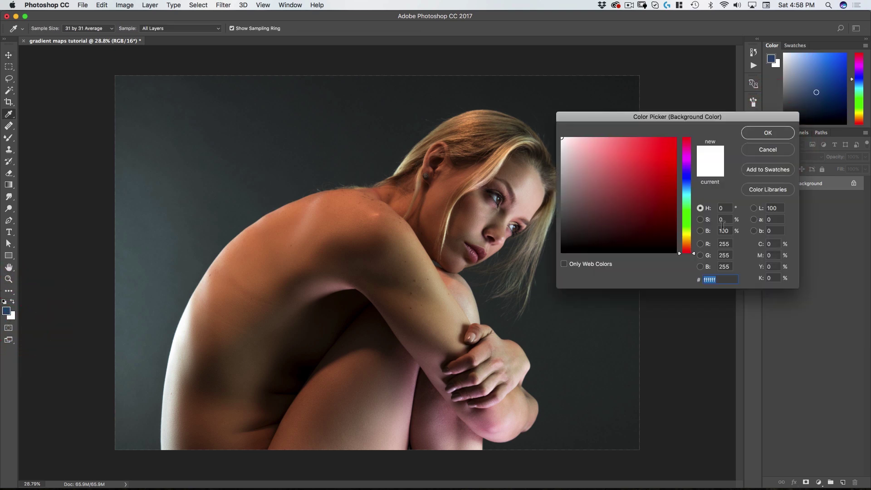
{"action": "left_click_drag", "start_coordinate": [681, 248], "coordinate": [681, 241]}
{"action": "mouse_move", "coordinate": [626, 181]}
{"action": "left_mouse_down"}
{"action": "mouse_move", "coordinate": [620, 187]}
{"action": "mouse_move", "coordinate": [625, 172]}
{"action": "left_mouse_up"}
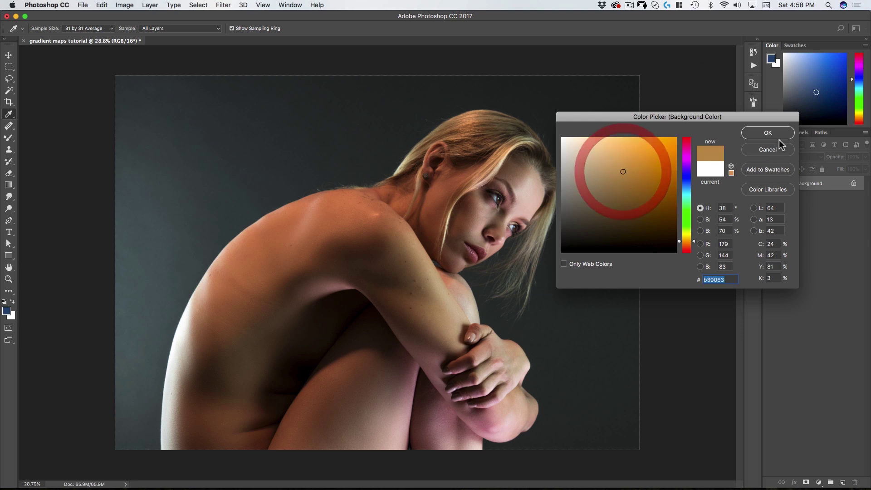
{"action": "left_click", "coordinate": [781, 132]}
Add a blue-to-tan Gradient Map adjustment layer blended in Soft Light
{"action": "left_click", "coordinate": [819, 482]}
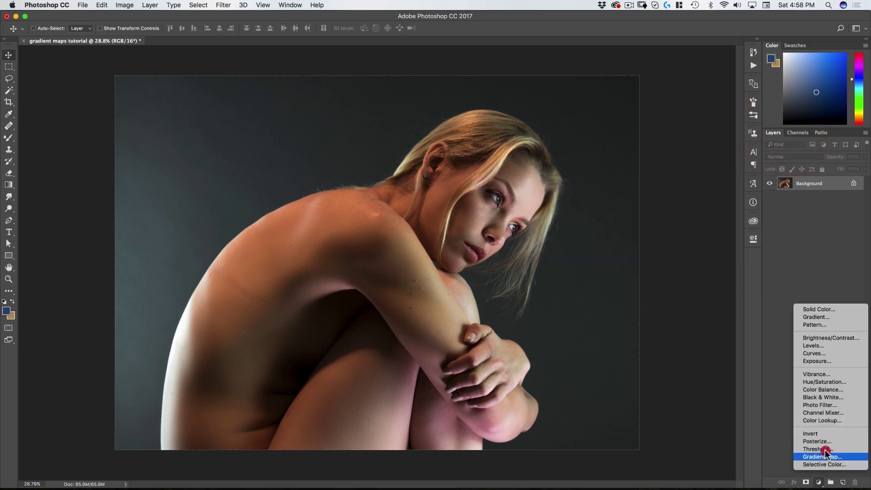
{"action": "left_click", "coordinate": [835, 457]}
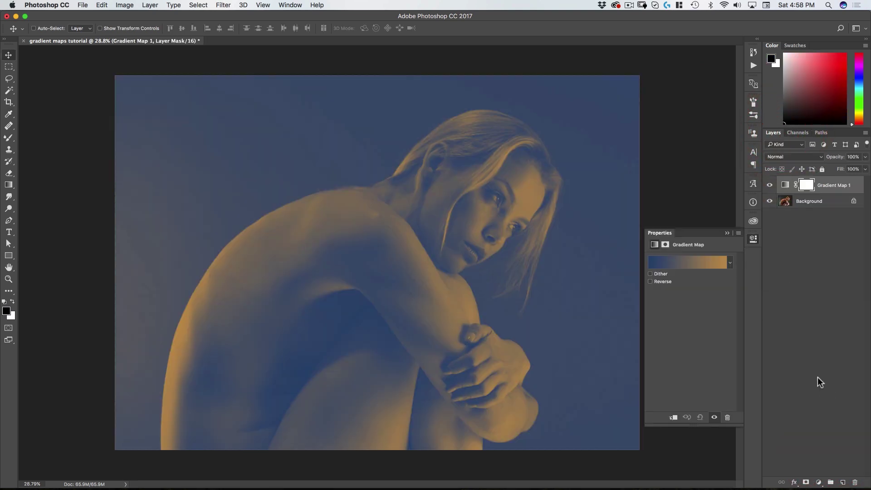
{"action": "left_click", "coordinate": [788, 159]}
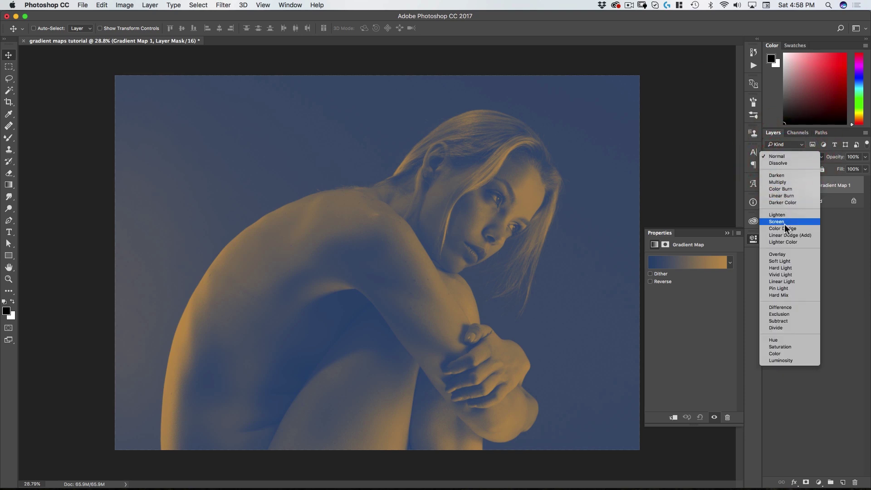
{"action": "left_click", "coordinate": [775, 261]}
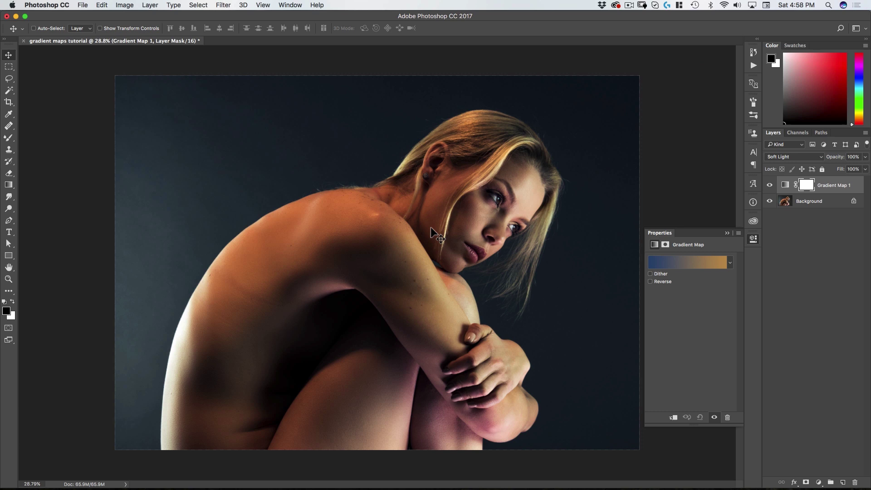
Set the gradient map's left stop to neutral grey H0 S0 B50
{"action": "left_click", "coordinate": [667, 261]}
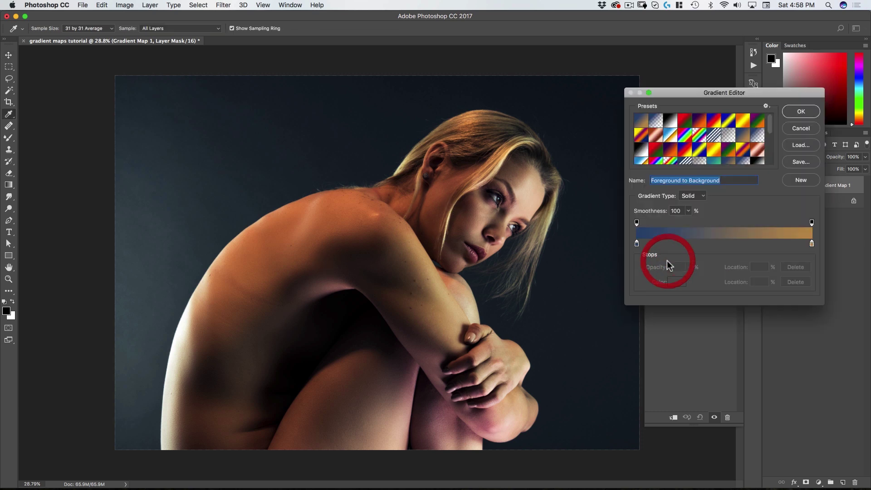
{"action": "left_click", "coordinate": [636, 244]}
{"action": "left_click", "coordinate": [676, 282]}
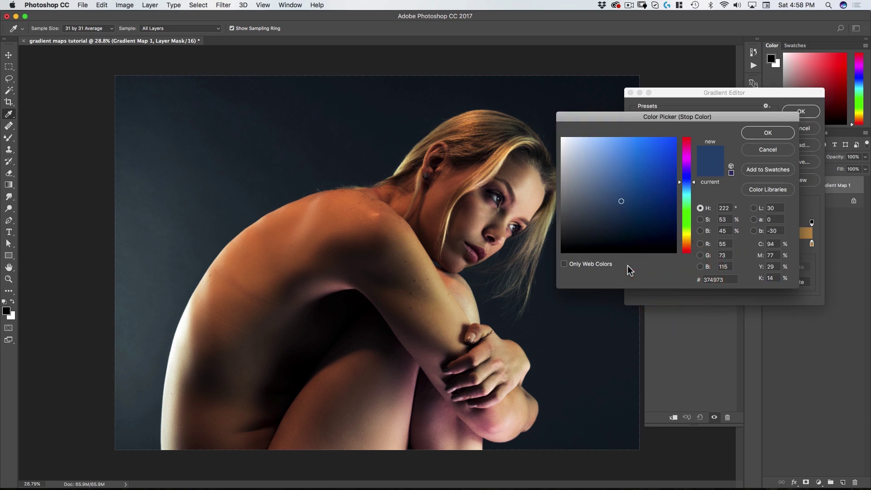
{"action": "double_click", "coordinate": [724, 207]}
{"action": "type", "text": "0"}
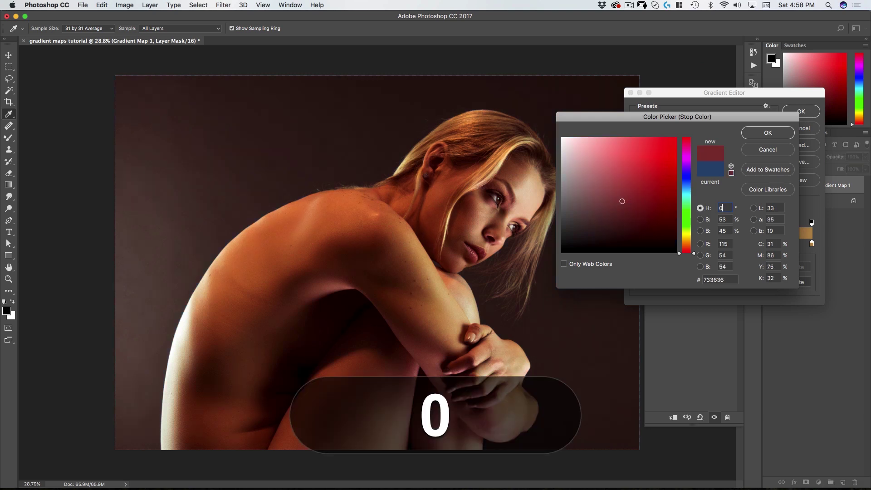
{"action": "double_click", "coordinate": [725, 219]}
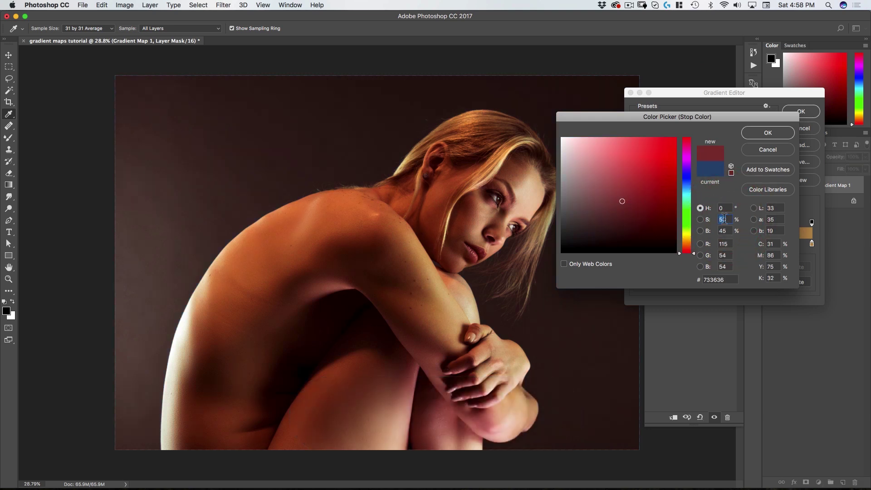
{"action": "type", "text": "0"}
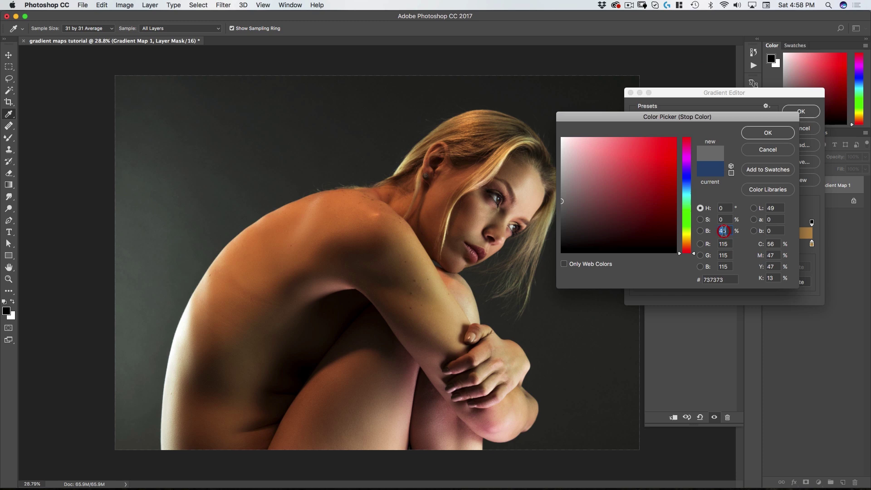
{"action": "double_click", "coordinate": [723, 231]}
{"action": "type", "text": "50"}
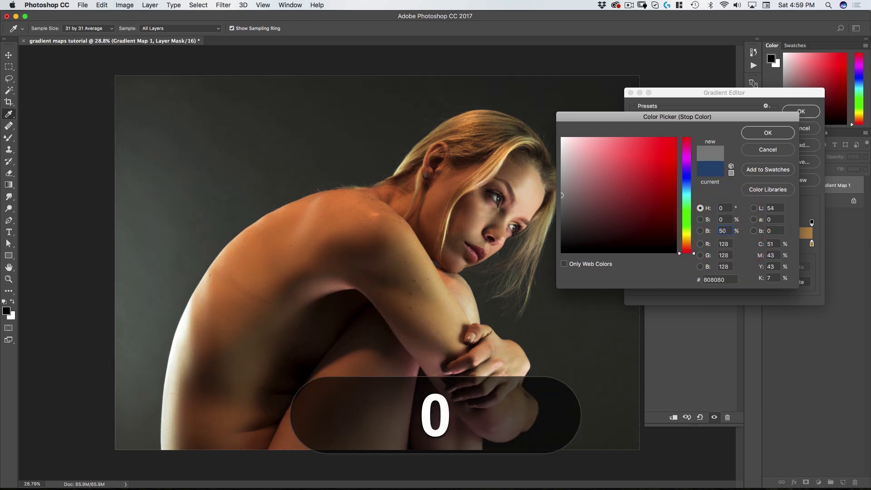
{"action": "left_click", "coordinate": [771, 133]}
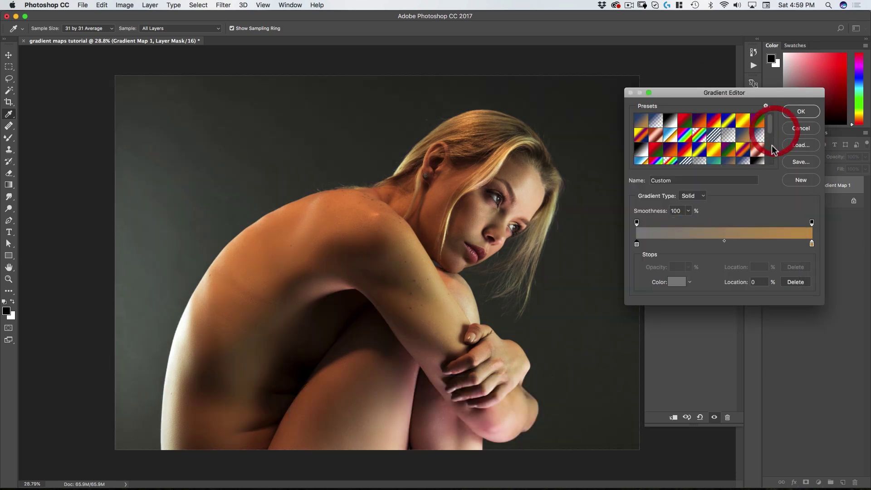
Set the right stop to grey H0 S0 B50, apply it, and toggle the layer to compare
{"action": "left_click", "coordinate": [813, 244]}
{"action": "left_click", "coordinate": [677, 282]}
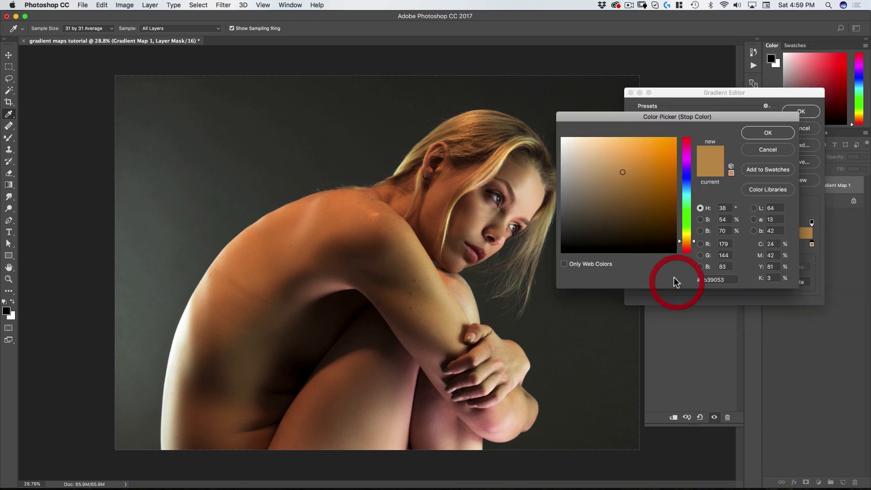
{"action": "left_click", "coordinate": [692, 210]}
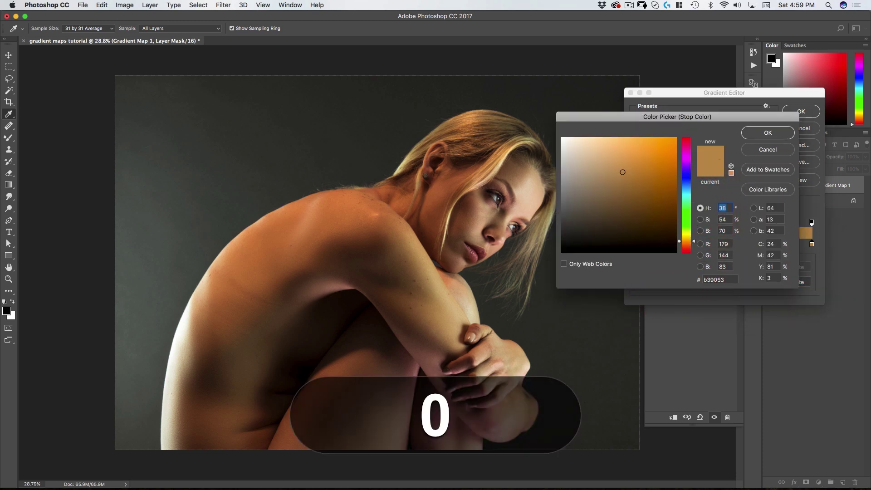
{"action": "type", "text": "0"}
{"action": "key", "text": "Tab"}
{"action": "type", "text": "0"}
{"action": "key", "text": "Tab"}
{"action": "type", "text": "50"}
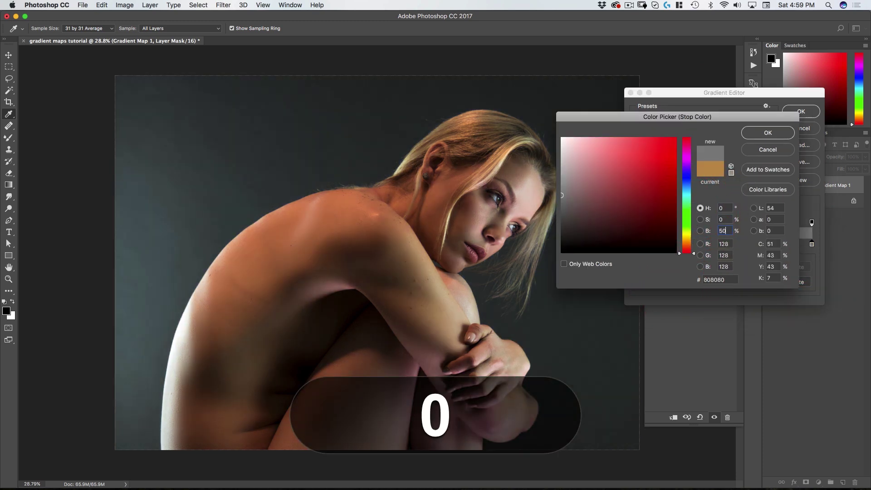
{"action": "left_click", "coordinate": [768, 132]}
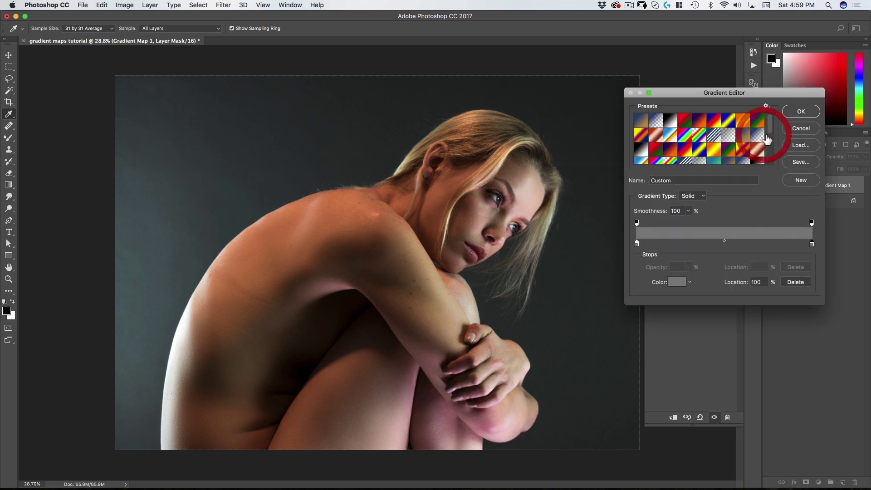
{"action": "left_click", "coordinate": [800, 111]}
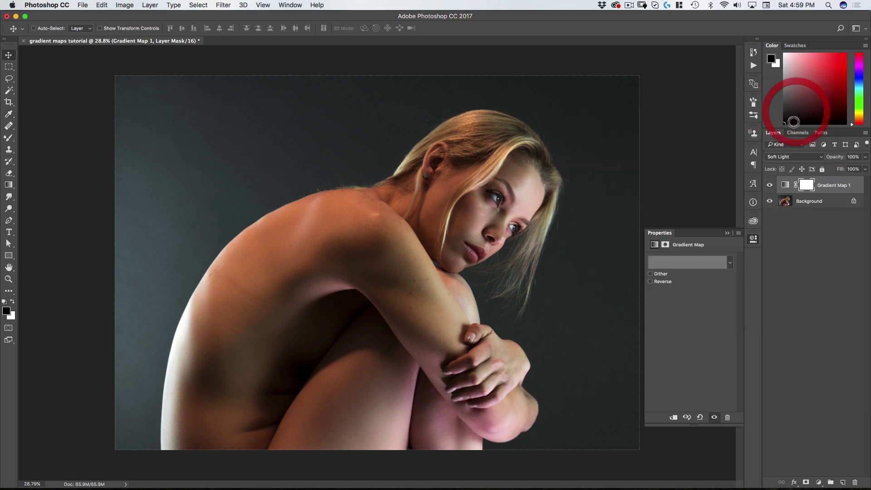
{"action": "left_click", "coordinate": [770, 185]}
{"action": "left_click", "coordinate": [770, 186]}
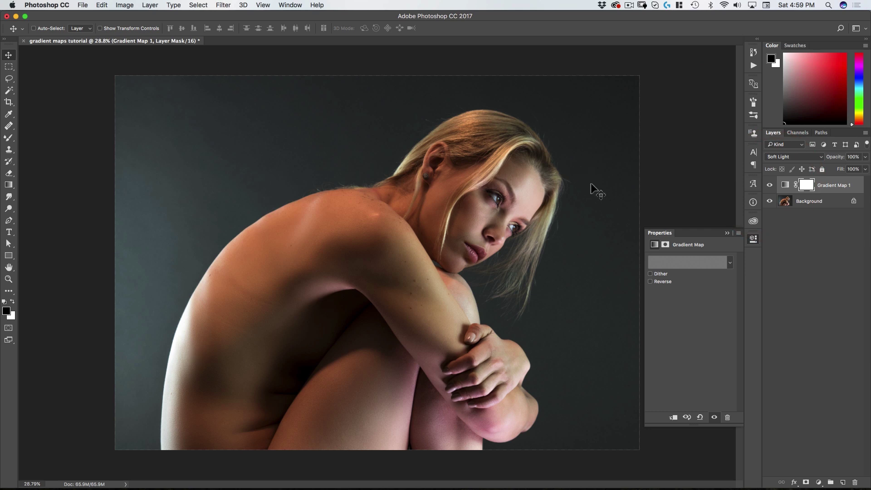
{"action": "left_click", "coordinate": [770, 185]}
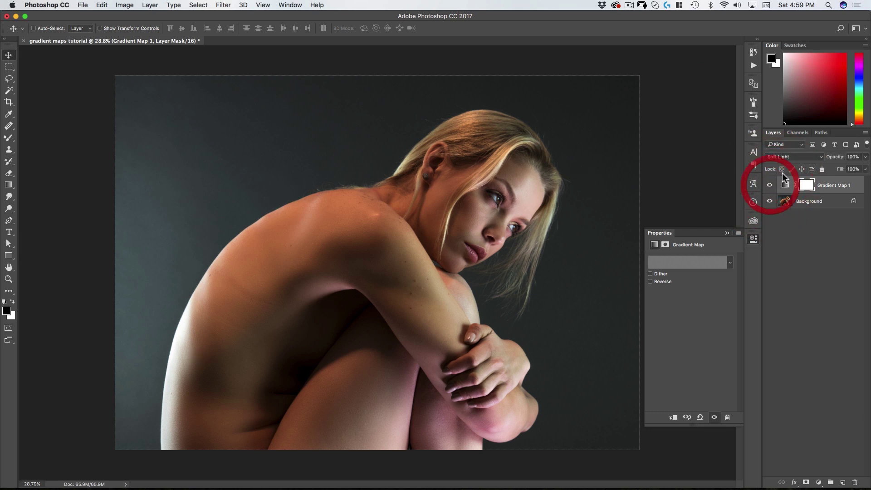
{"action": "left_click", "coordinate": [791, 157]}
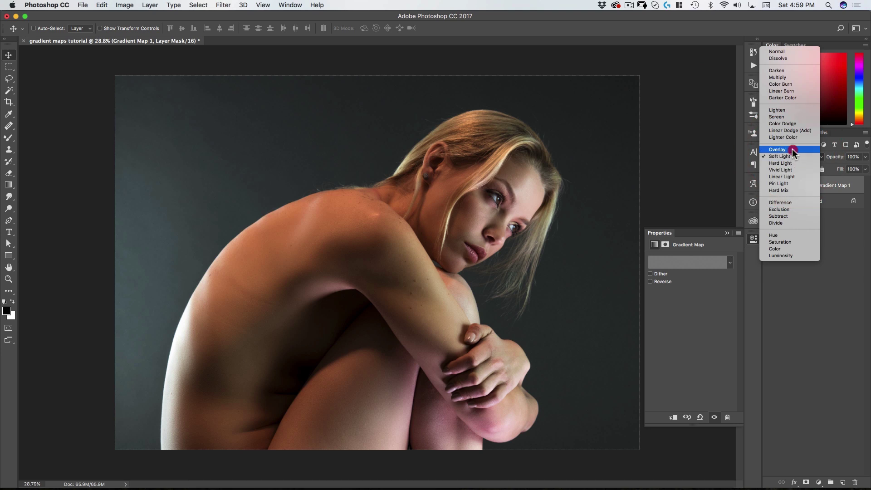
{"action": "left_click", "coordinate": [793, 149]}
{"action": "left_click", "coordinate": [784, 163]}
{"action": "left_click", "coordinate": [784, 159]}
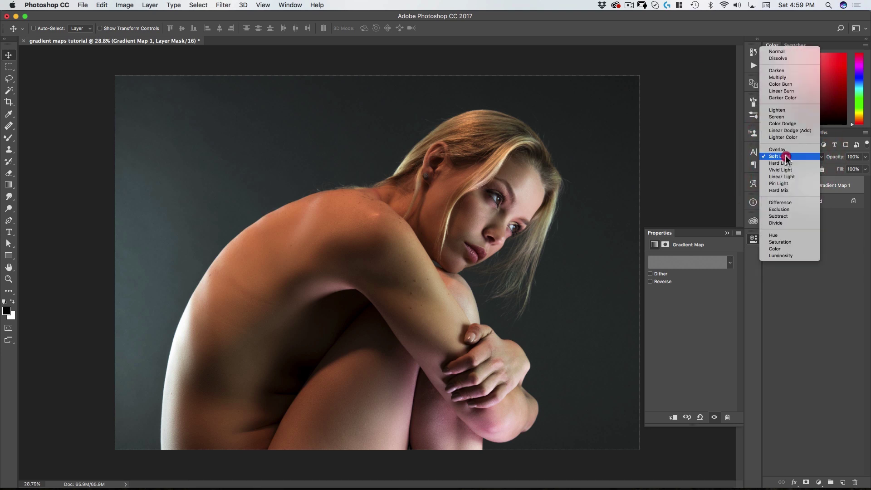
{"action": "left_click", "coordinate": [784, 161]}
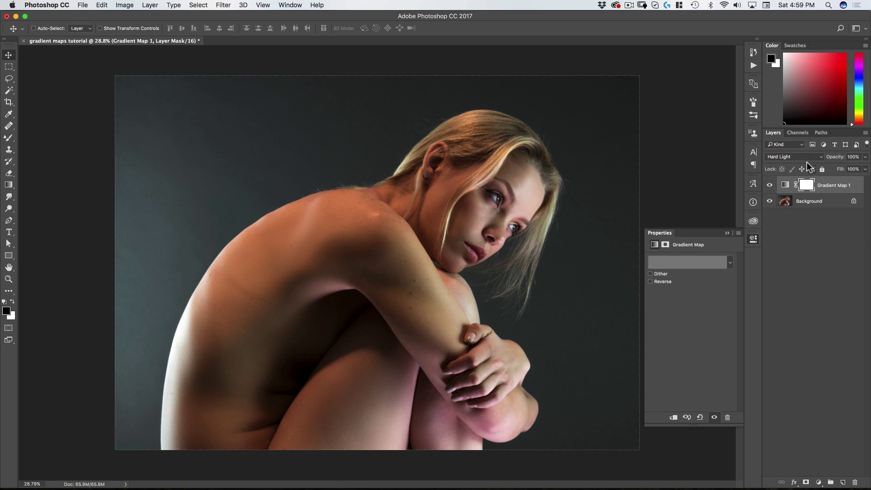
{"action": "left_click", "coordinate": [794, 157]}
{"action": "left_click", "coordinate": [794, 148]}
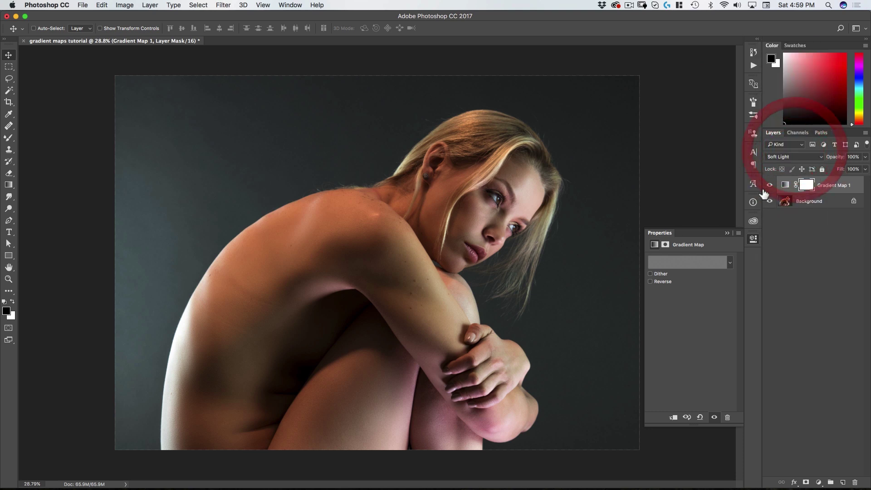
Select the gradient's left stop and shift its colour toward blue
{"action": "left_click", "coordinate": [678, 264]}
{"action": "left_click_drag", "start_coordinate": [668, 91], "coordinate": [687, 67]}
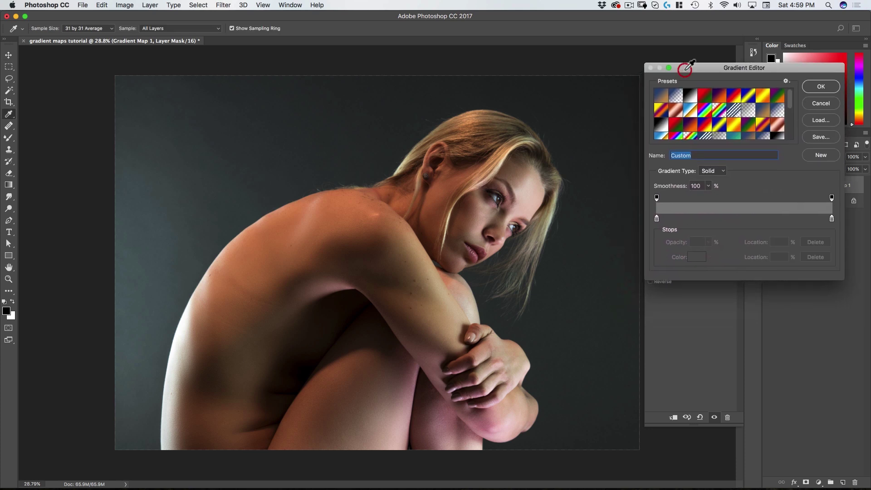
{"action": "left_click", "coordinate": [657, 220]}
{"action": "left_click", "coordinate": [694, 258]}
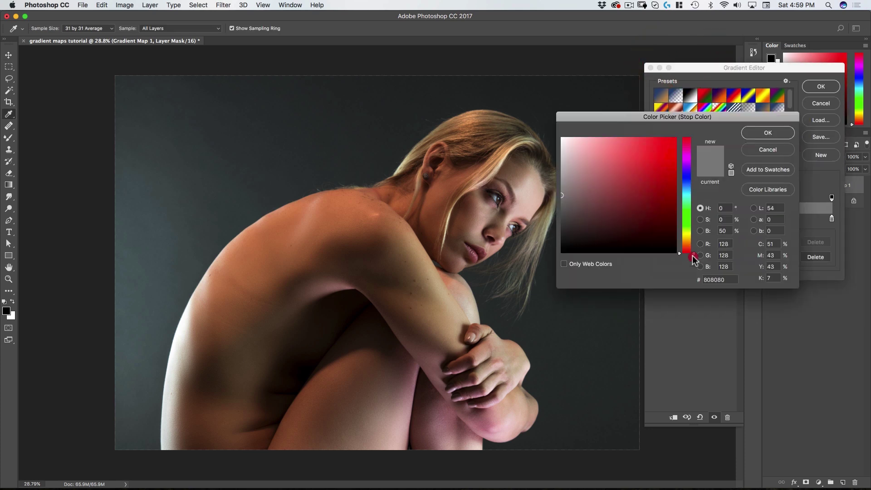
{"action": "left_click_drag", "start_coordinate": [593, 114], "coordinate": [620, 95]}
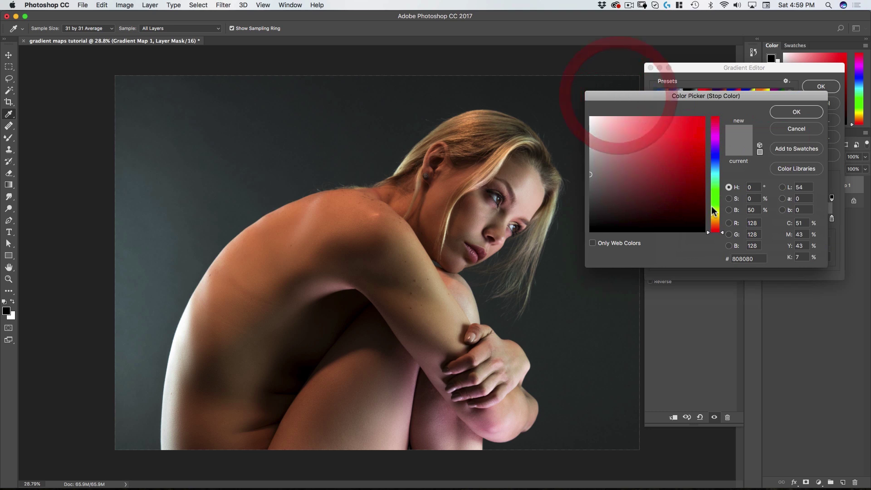
{"action": "left_click_drag", "start_coordinate": [715, 193], "coordinate": [716, 161]}
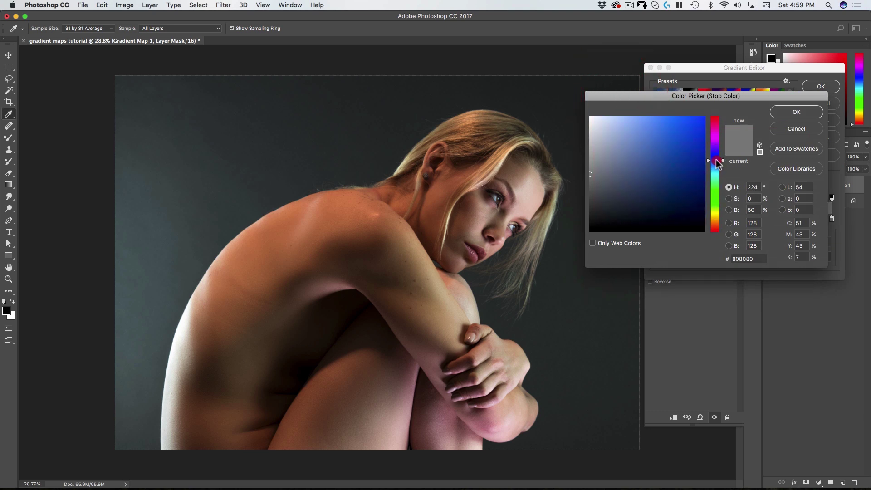
{"action": "mouse_move", "coordinate": [613, 180]}
{"action": "left_mouse_down"}
{"action": "mouse_move", "coordinate": [616, 165]}
{"action": "mouse_move", "coordinate": [670, 139]}
{"action": "left_mouse_up"}
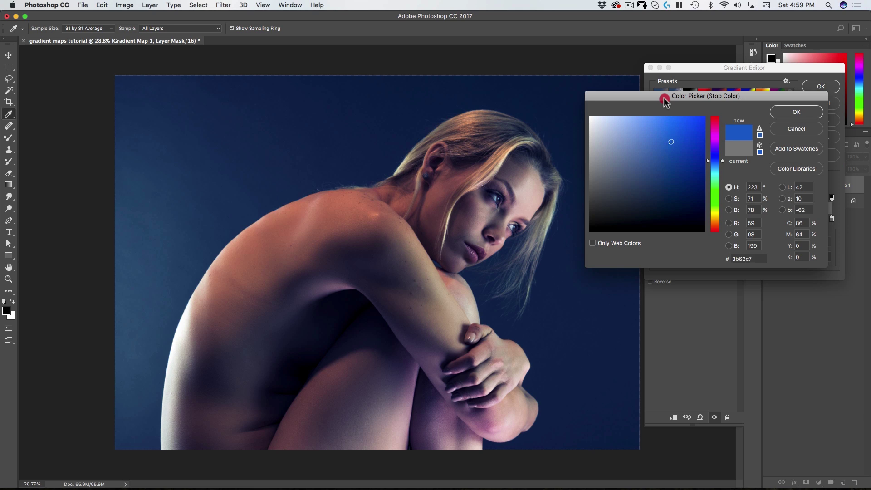
Refine the shadow stop to a medium blue (about 4368c6) and confirm it
{"action": "left_click_drag", "start_coordinate": [664, 101], "coordinate": [691, 91]}
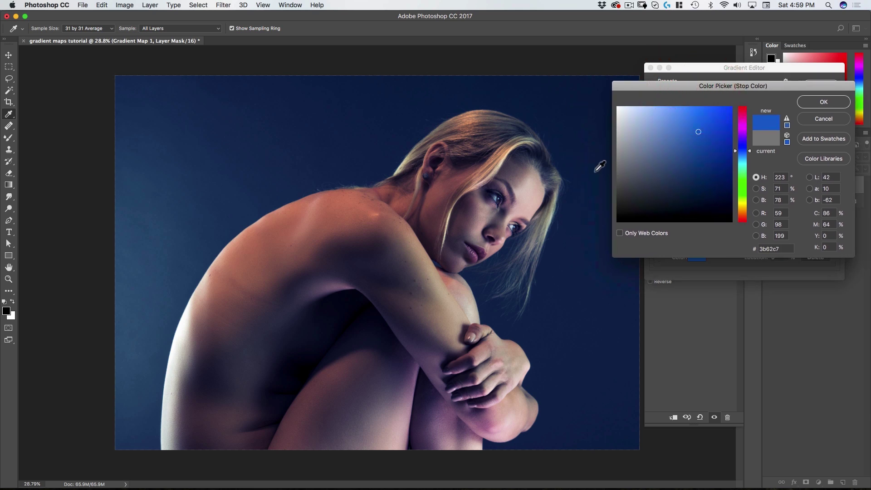
{"action": "mouse_move", "coordinate": [704, 134]}
{"action": "left_mouse_down"}
{"action": "mouse_move", "coordinate": [648, 166]}
{"action": "mouse_move", "coordinate": [695, 160]}
{"action": "mouse_move", "coordinate": [696, 141]}
{"action": "mouse_move", "coordinate": [705, 190]}
{"action": "mouse_move", "coordinate": [719, 194]}
{"action": "left_mouse_up"}
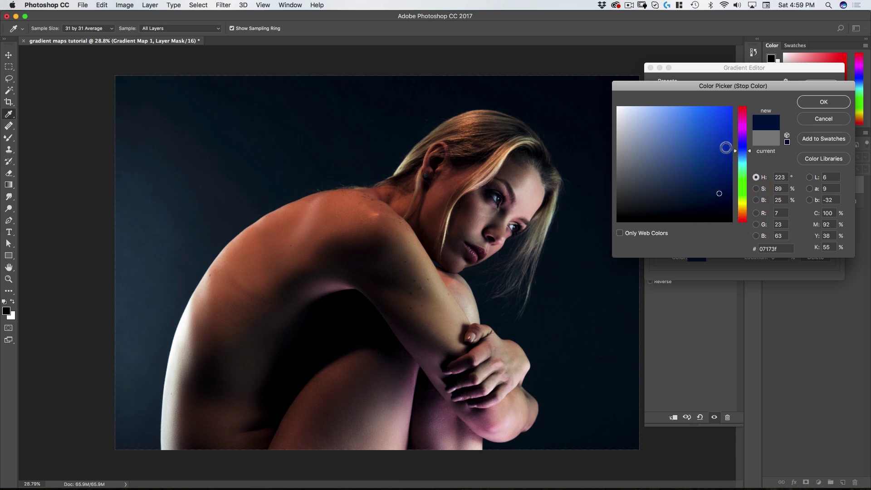
{"action": "left_click", "coordinate": [634, 154]}
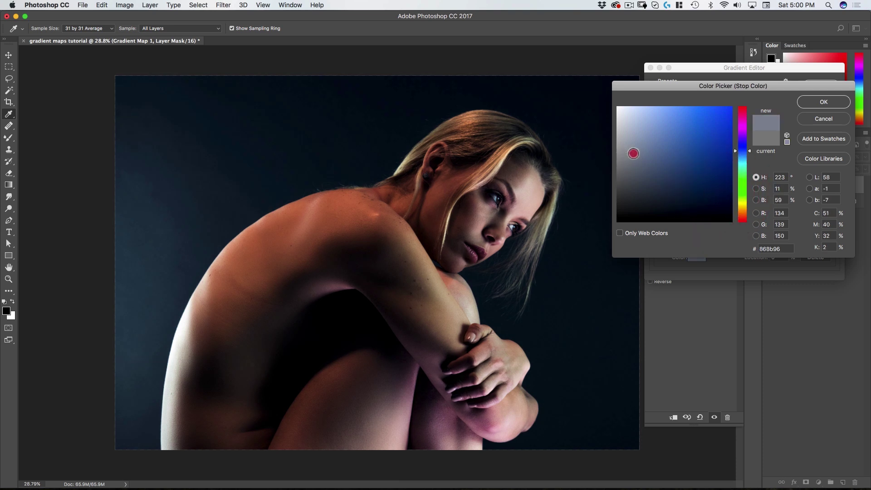
{"action": "left_click_drag", "start_coordinate": [634, 153], "coordinate": [676, 152]}
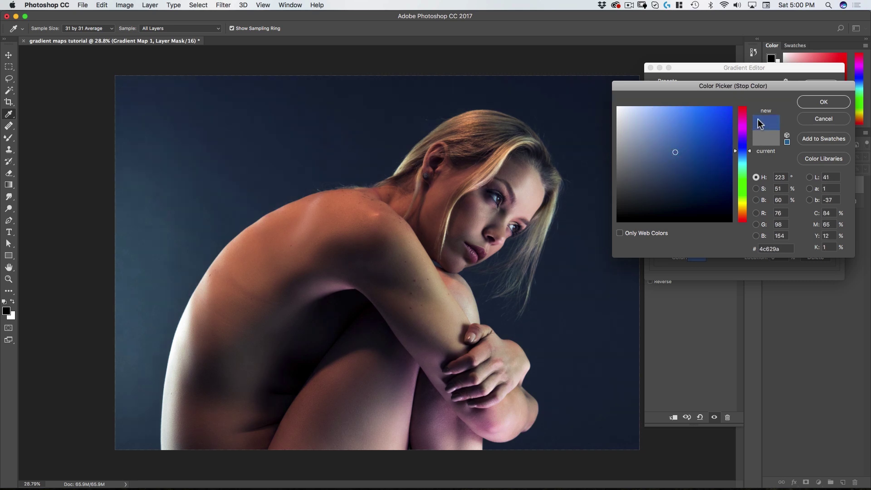
{"action": "left_click_drag", "start_coordinate": [676, 152], "coordinate": [680, 144]}
{"action": "left_click_drag", "start_coordinate": [680, 144], "coordinate": [693, 132]}
{"action": "left_click_drag", "start_coordinate": [801, 91], "coordinate": [767, 86]}
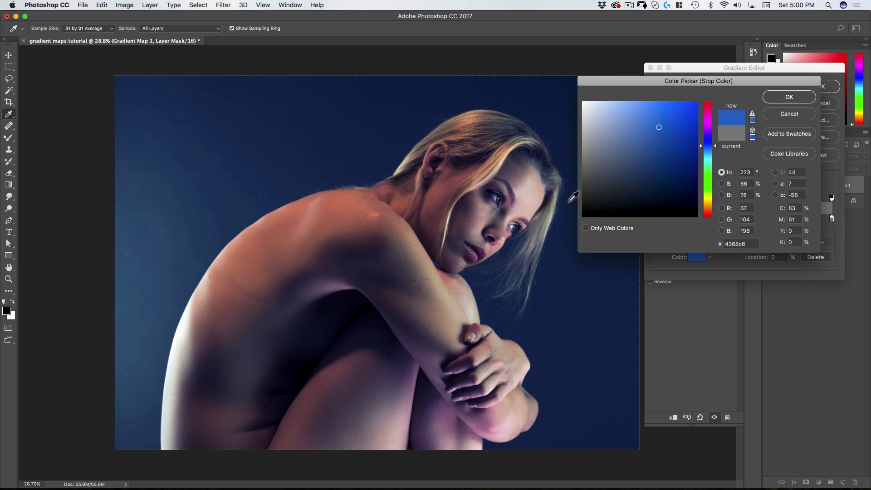
{"action": "left_click", "coordinate": [788, 98]}
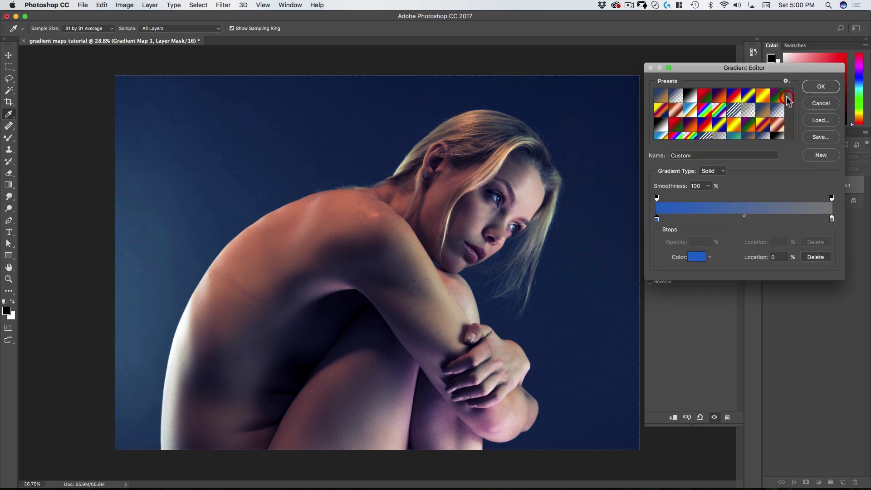
Set the right stop to a tan gold and apply the blue-to-gold gradient
{"action": "left_click", "coordinate": [832, 220]}
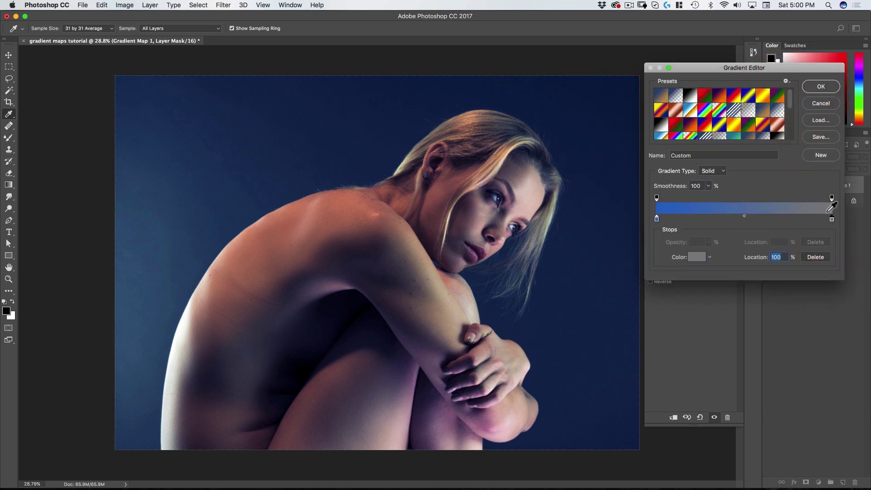
{"action": "left_click", "coordinate": [698, 262]}
{"action": "left_click_drag", "start_coordinate": [601, 82], "coordinate": [625, 70]}
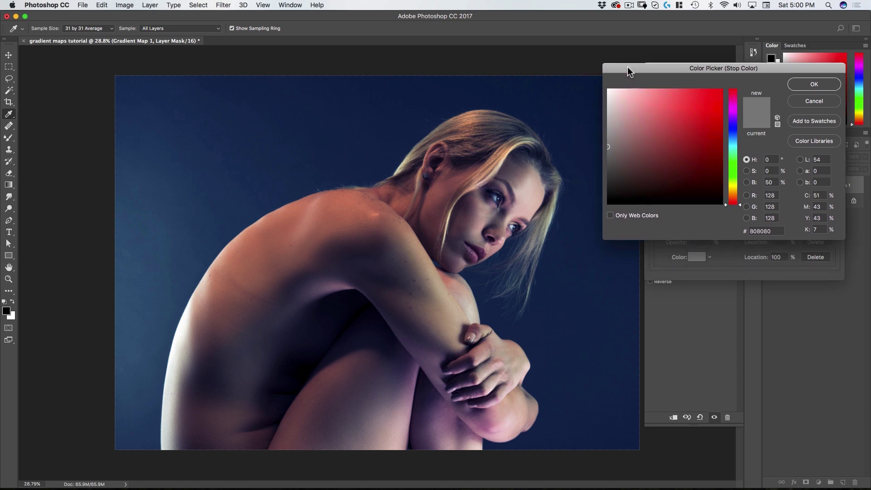
{"action": "left_click_drag", "start_coordinate": [728, 194], "coordinate": [734, 191]}
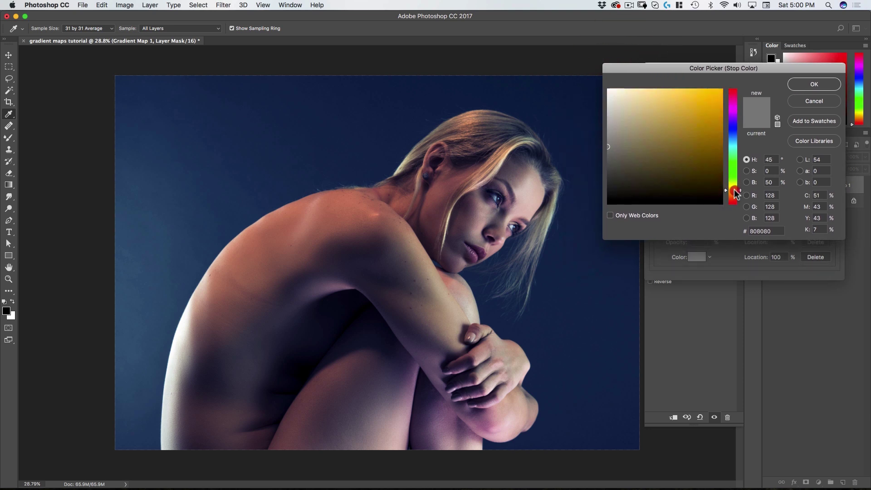
{"action": "left_click_drag", "start_coordinate": [630, 140], "coordinate": [679, 115]}
{"action": "left_click", "coordinate": [803, 84]}
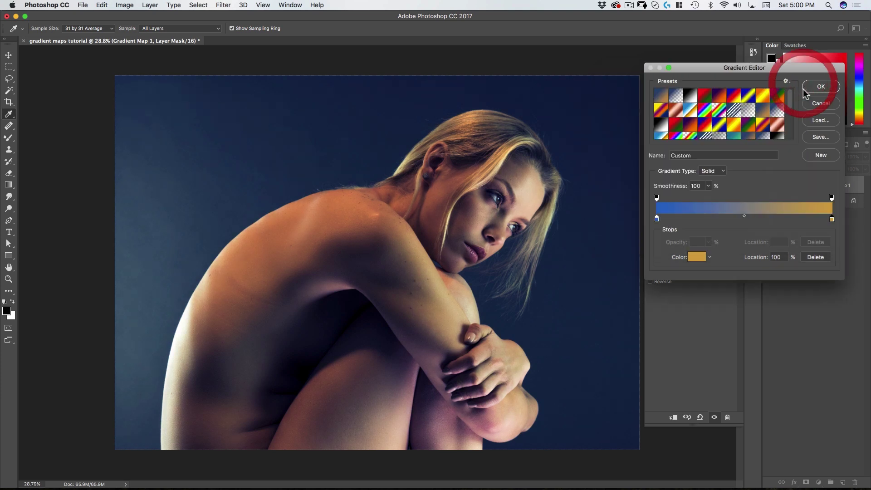
{"action": "left_click", "coordinate": [816, 86]}
Switch back to the Move tool with the V shortcut
{"action": "key", "text": "v"}
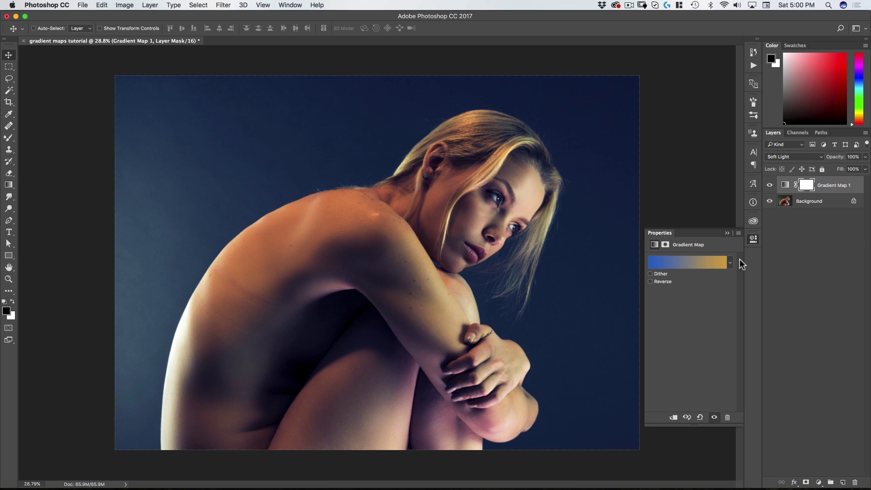
Load the color grading.grd presets into the Gradient Editor and scroll through them
{"action": "left_click", "coordinate": [688, 264]}
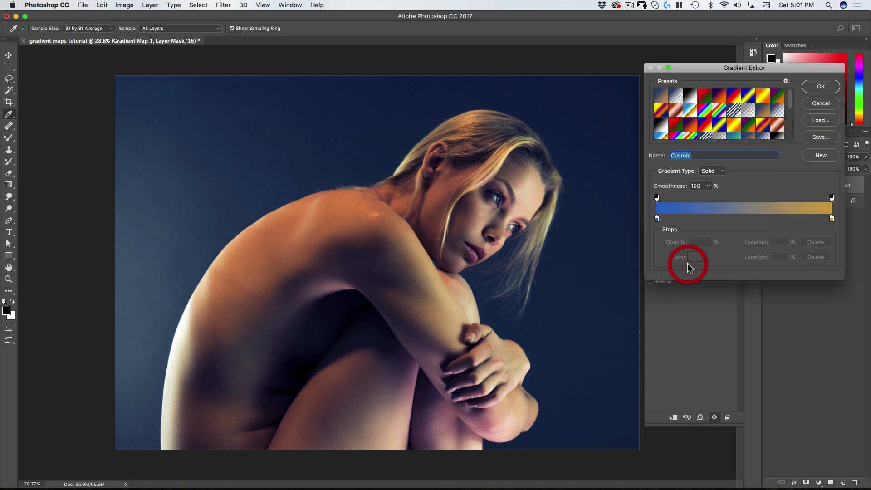
{"action": "left_click_drag", "start_coordinate": [749, 62], "coordinate": [598, 65]}
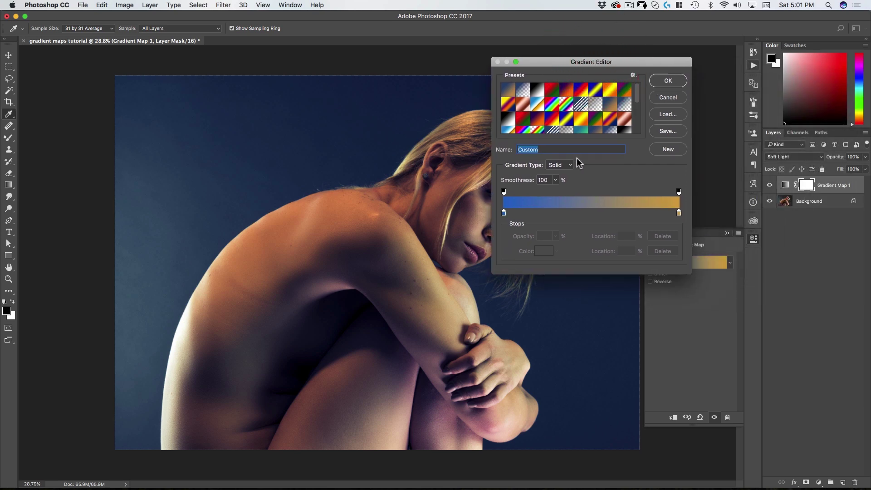
{"action": "left_click", "coordinate": [663, 116]}
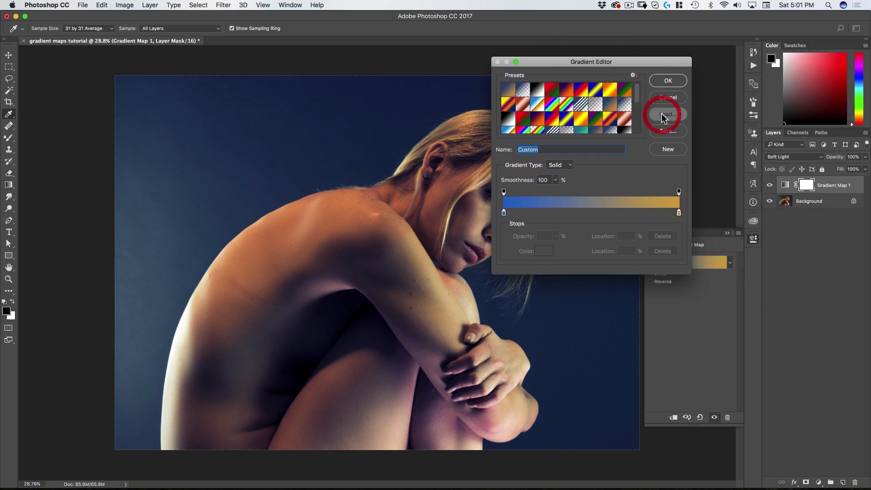
{"action": "left_click_drag", "start_coordinate": [466, 17], "coordinate": [456, 27]}
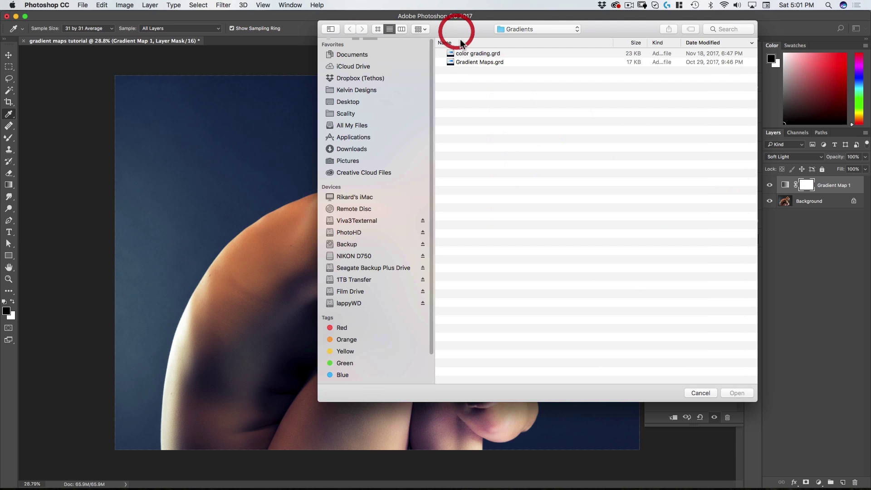
{"action": "double_click", "coordinate": [473, 53]}
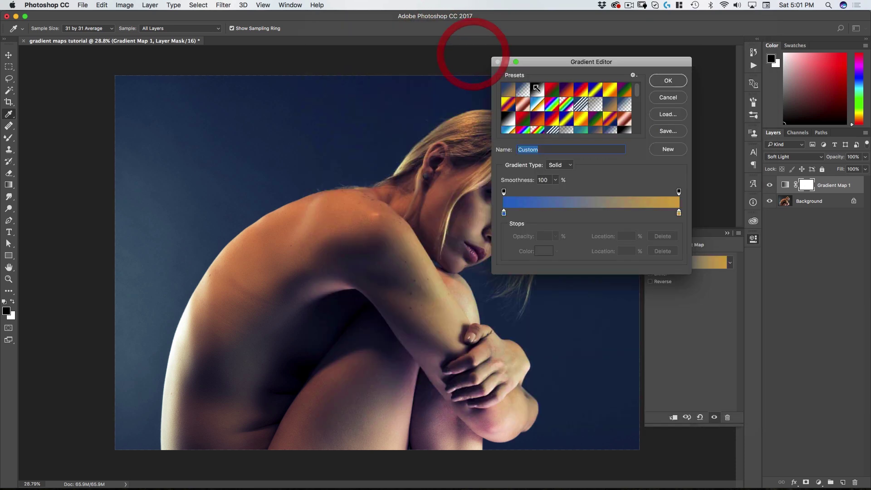
{"action": "left_click_drag", "start_coordinate": [639, 92], "coordinate": [638, 132]}
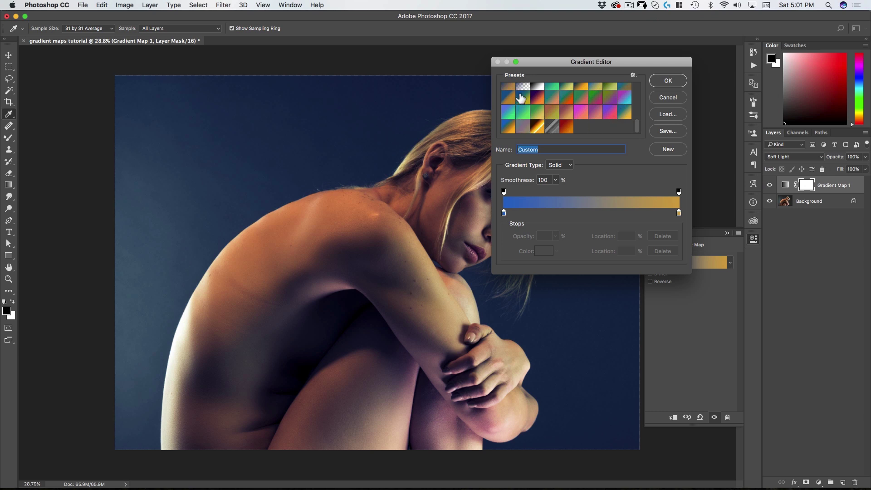
Preview the blue-to-yellow, blue-to-gold, warm green and blue-toned presets on the portrait
{"action": "left_click_drag", "start_coordinate": [639, 123], "coordinate": [638, 129]}
{"action": "left_click_drag", "start_coordinate": [558, 64], "coordinate": [614, 68]}
{"action": "left_click", "coordinate": [627, 89]}
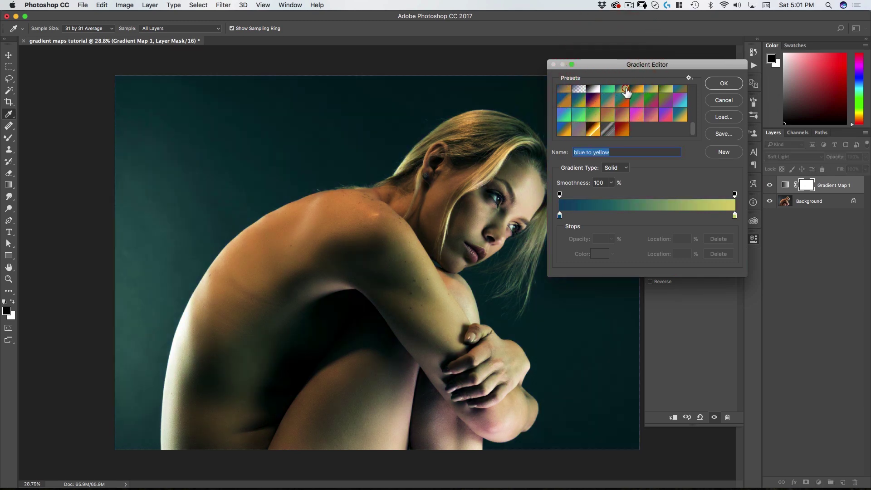
{"action": "left_click", "coordinate": [638, 91]}
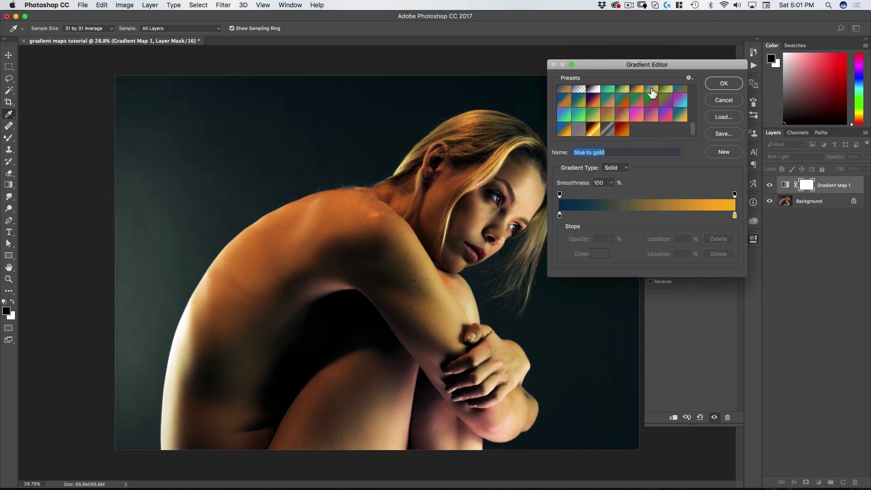
{"action": "left_click", "coordinate": [652, 91]}
{"action": "left_click", "coordinate": [667, 89]}
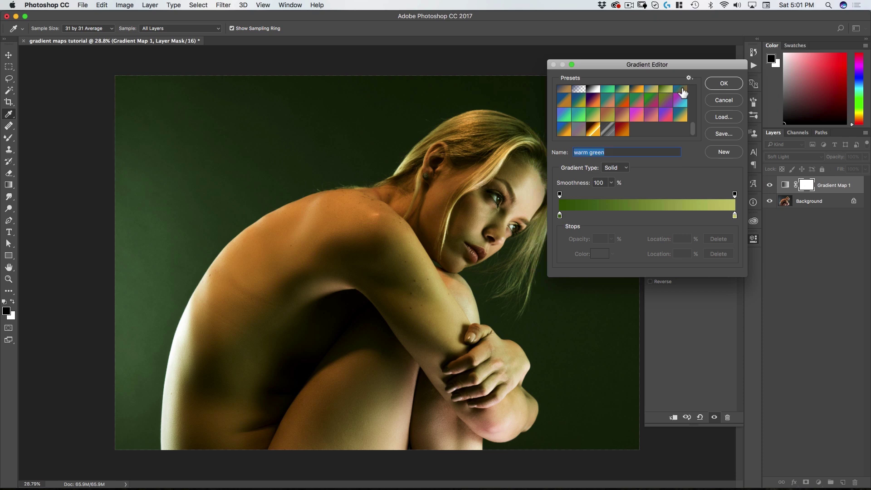
{"action": "left_click", "coordinate": [682, 91]}
Try green pink, blue yellow 3 and cyan orange, settling on cyan orange saturated
{"action": "left_click", "coordinate": [652, 104]}
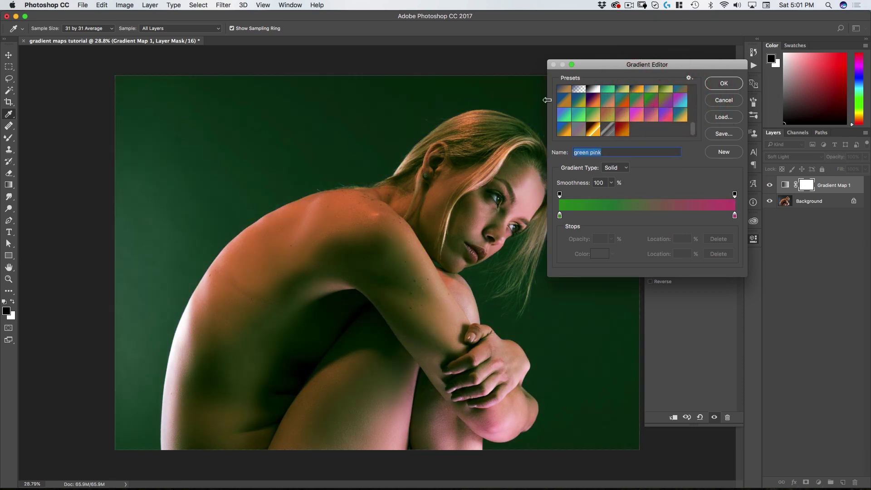
{"action": "left_click", "coordinate": [579, 101]}
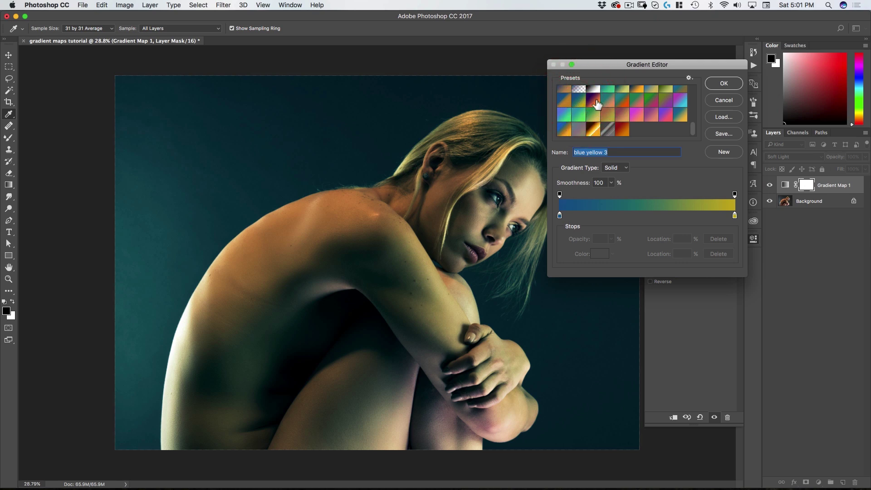
{"action": "left_click", "coordinate": [593, 101]}
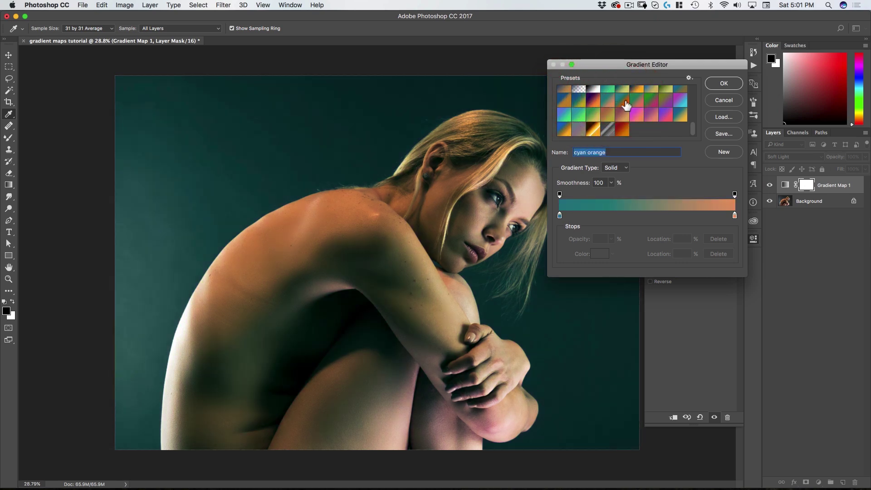
{"action": "left_click", "coordinate": [623, 101]}
{"action": "left_click_drag", "start_coordinate": [670, 62], "coordinate": [669, 39]}
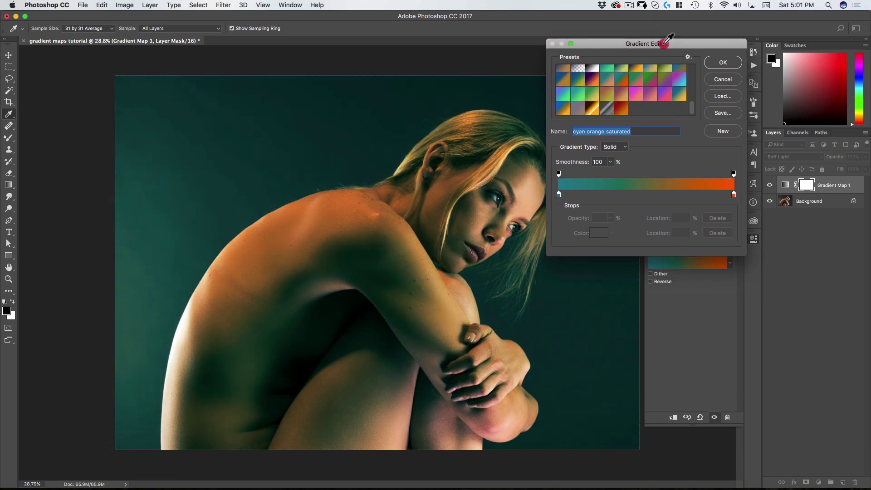